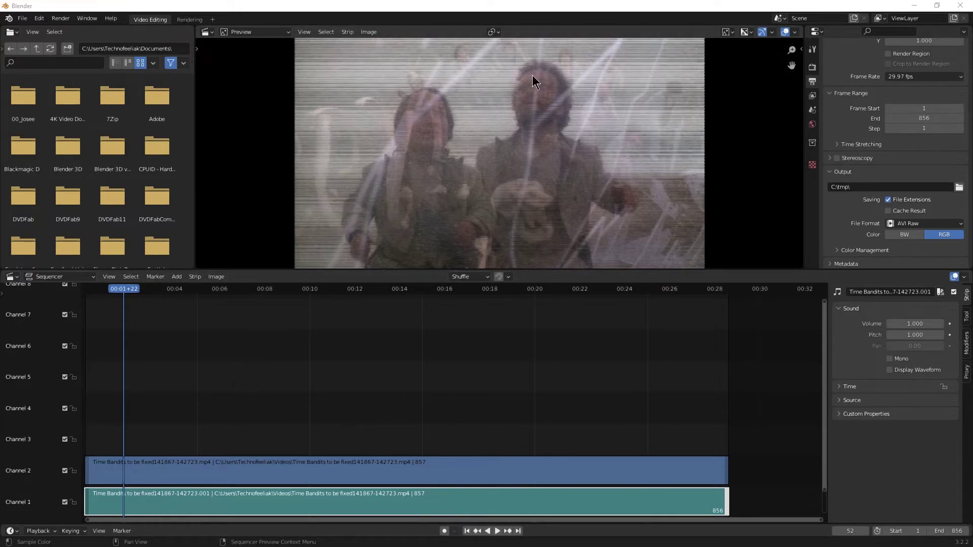
{"action": "key", "text": "space"}
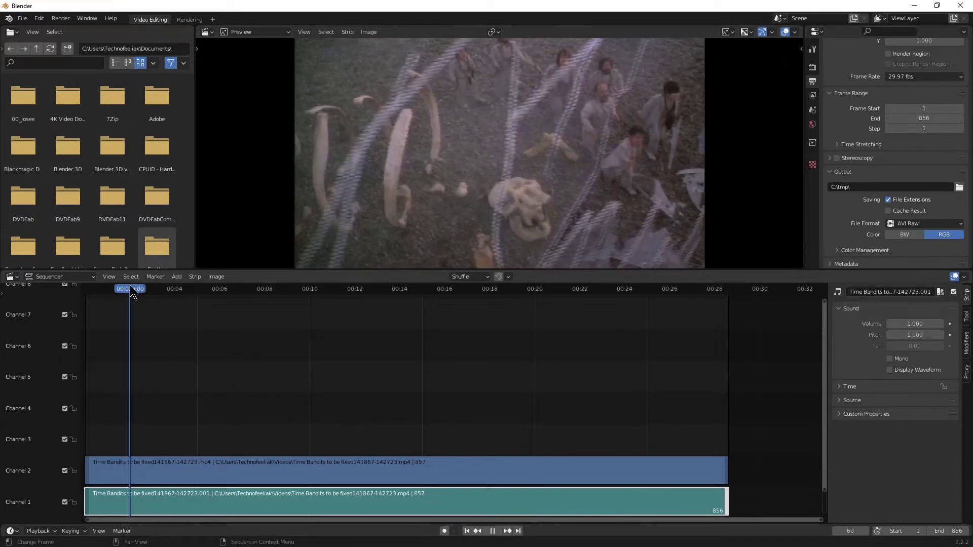
{"action": "left_click_drag", "start_coordinate": [146, 291], "coordinate": [134, 283]}
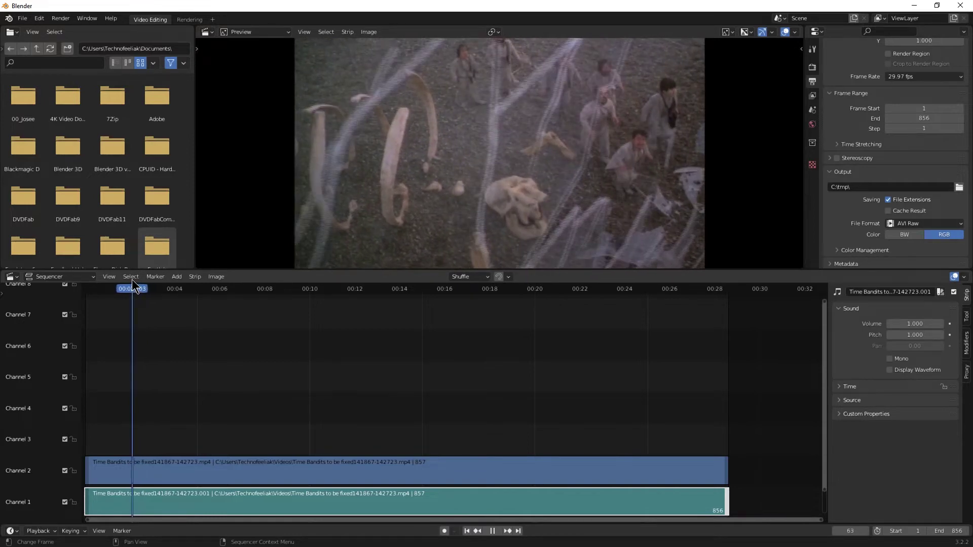
{"action": "key", "text": "Escape"}
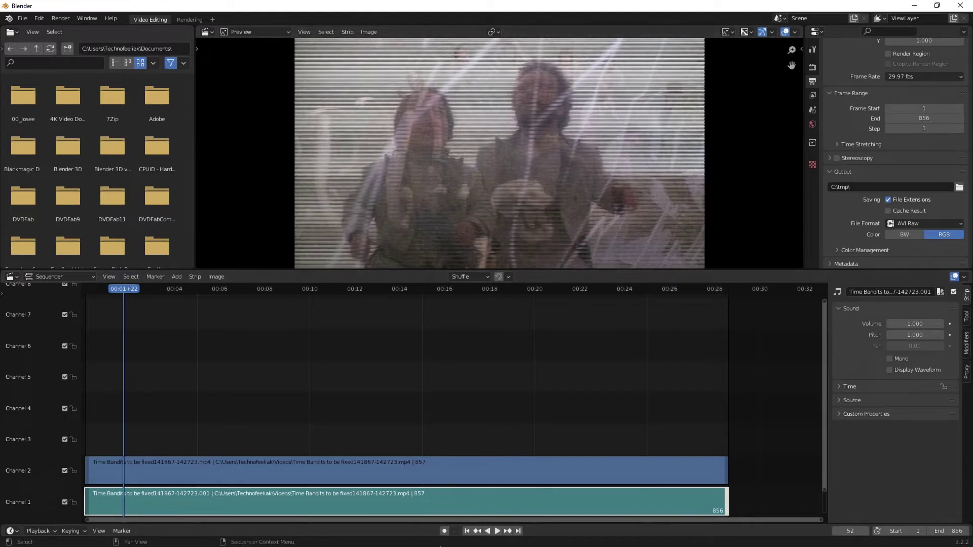
Switch to VirtualDub and show the Filters list with box blur (radius 4, power 2) and sharpen (by 64)
{"action": "key", "text": "super"}
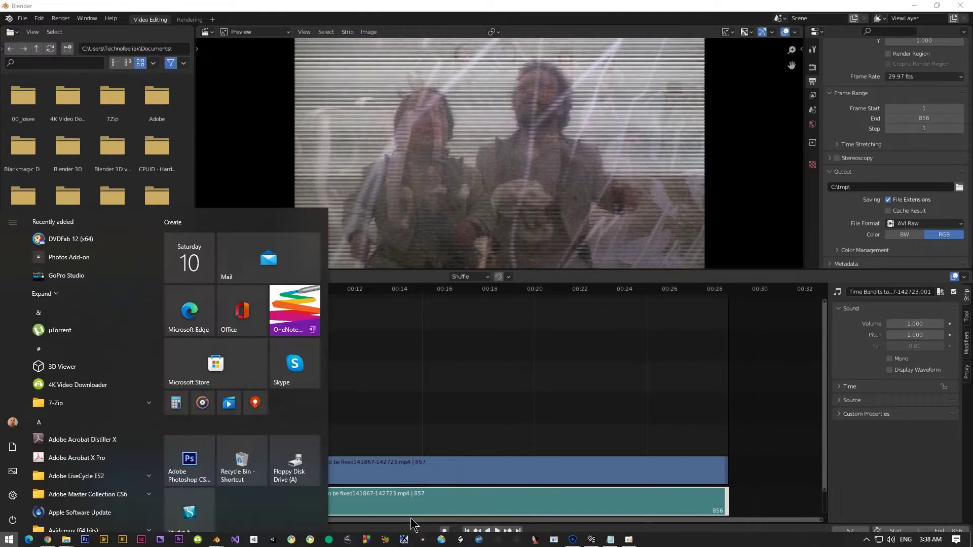
{"action": "left_click", "coordinate": [594, 543]}
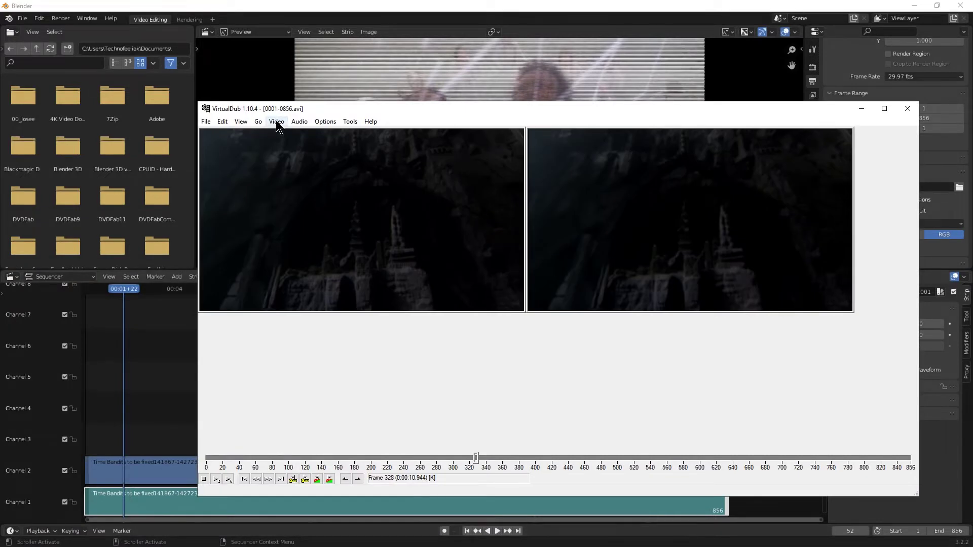
{"action": "left_click", "coordinate": [298, 122]}
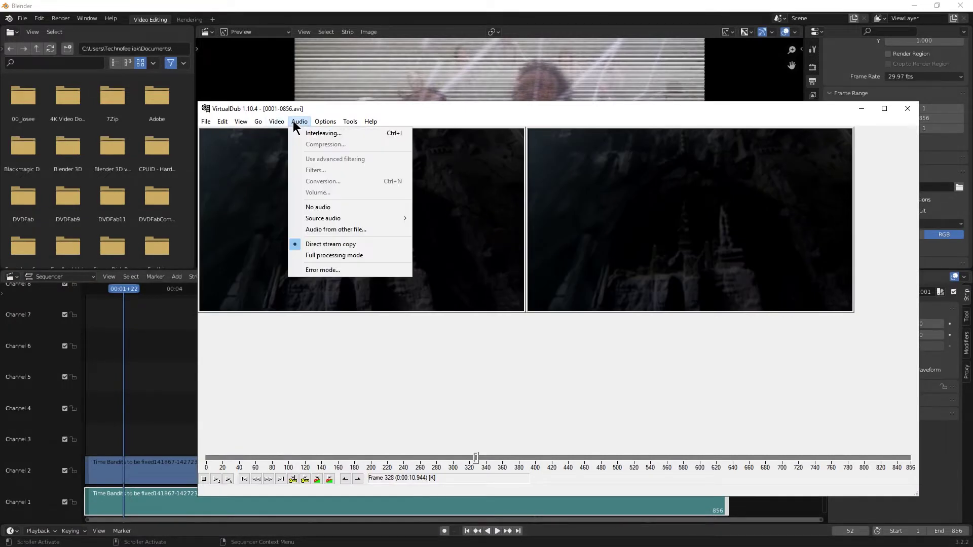
{"action": "left_click", "coordinate": [299, 122]}
{"action": "left_click", "coordinate": [276, 122]}
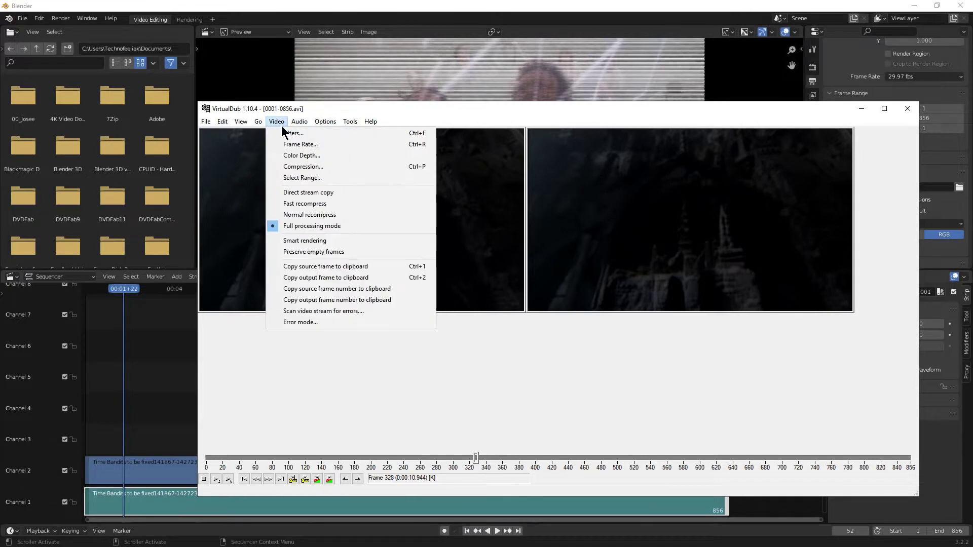
{"action": "left_click", "coordinate": [283, 134]}
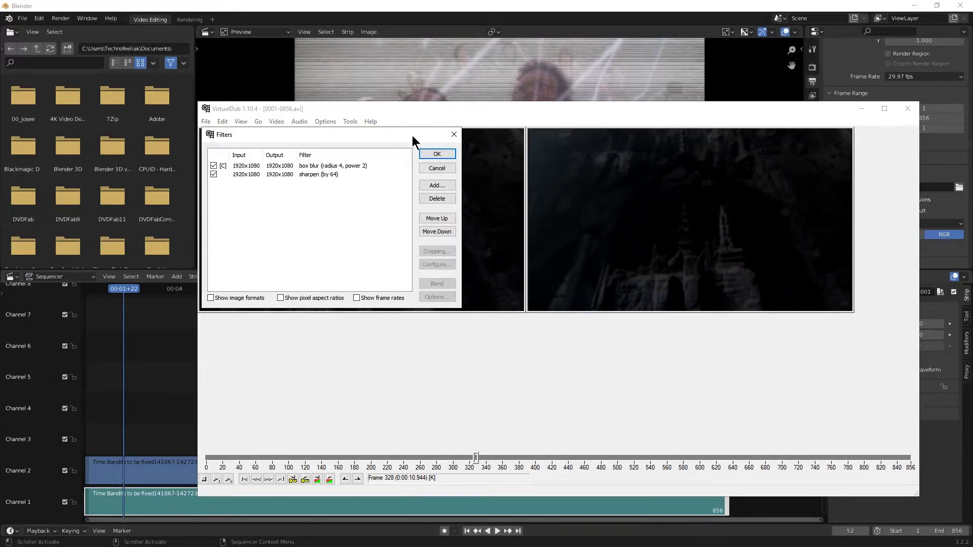
{"action": "left_click_drag", "start_coordinate": [412, 136], "coordinate": [538, 296]}
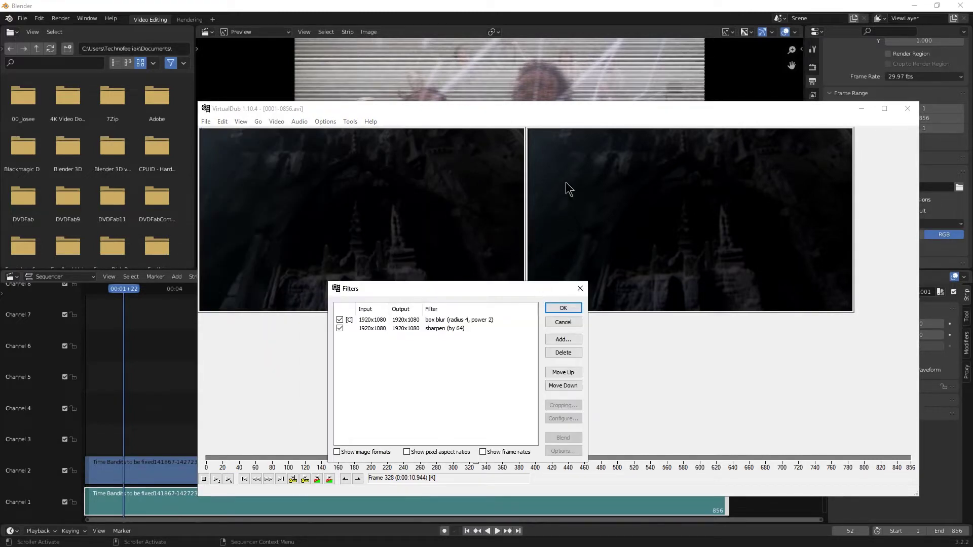
Browse the addable filters without adding any, then open box blur settings (radius 4, quadratic) with preview
{"action": "double_click", "coordinate": [395, 319]}
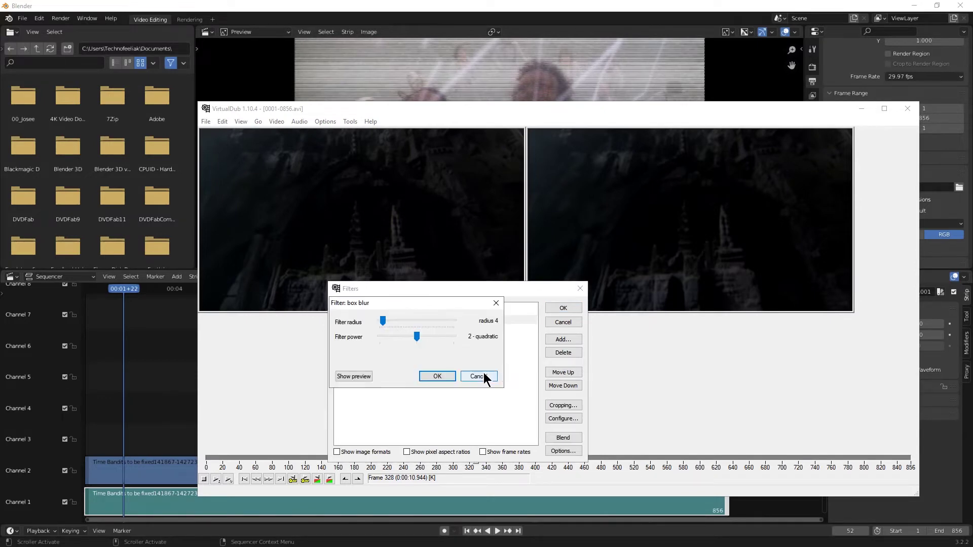
{"action": "left_click", "coordinate": [487, 374]}
{"action": "left_click", "coordinate": [548, 339]}
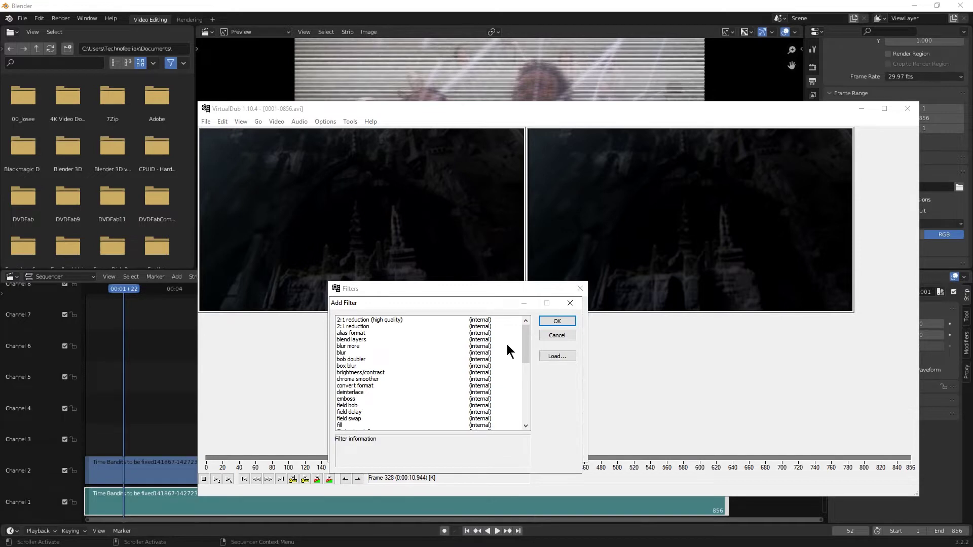
{"action": "mouse_move", "coordinate": [526, 338]}
{"action": "left_mouse_down"}
{"action": "mouse_move", "coordinate": [521, 397]}
{"action": "mouse_move", "coordinate": [526, 327]}
{"action": "left_mouse_up"}
{"action": "left_click", "coordinate": [547, 336]}
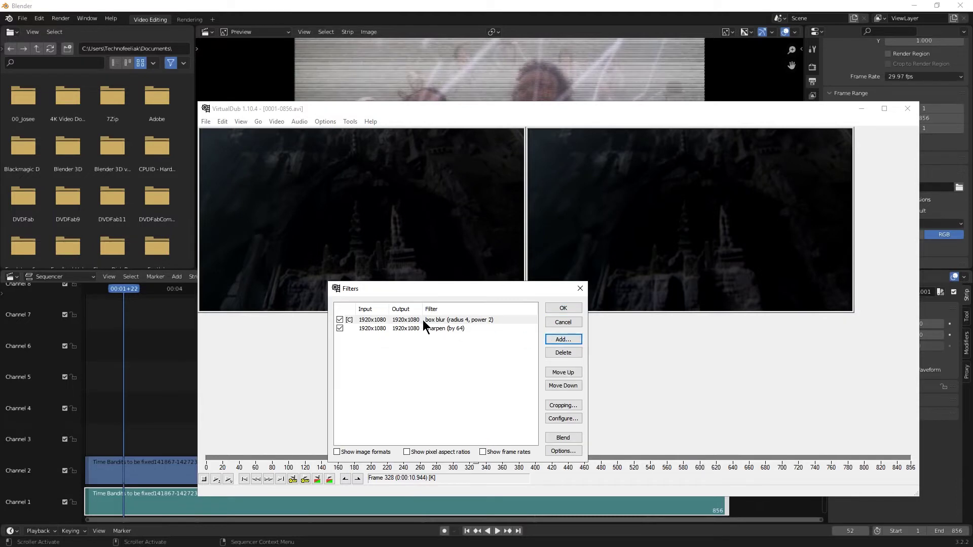
{"action": "double_click", "coordinate": [451, 318]}
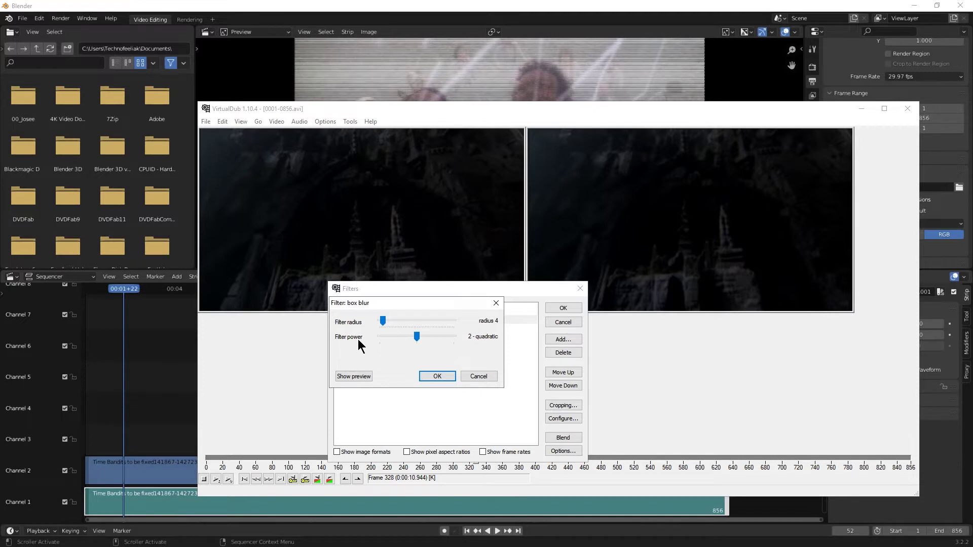
{"action": "left_click", "coordinate": [362, 376]}
Reposition the filter preview, reduce its zoom, and enlarge its window
{"action": "left_click_drag", "start_coordinate": [706, 314], "coordinate": [672, 81]}
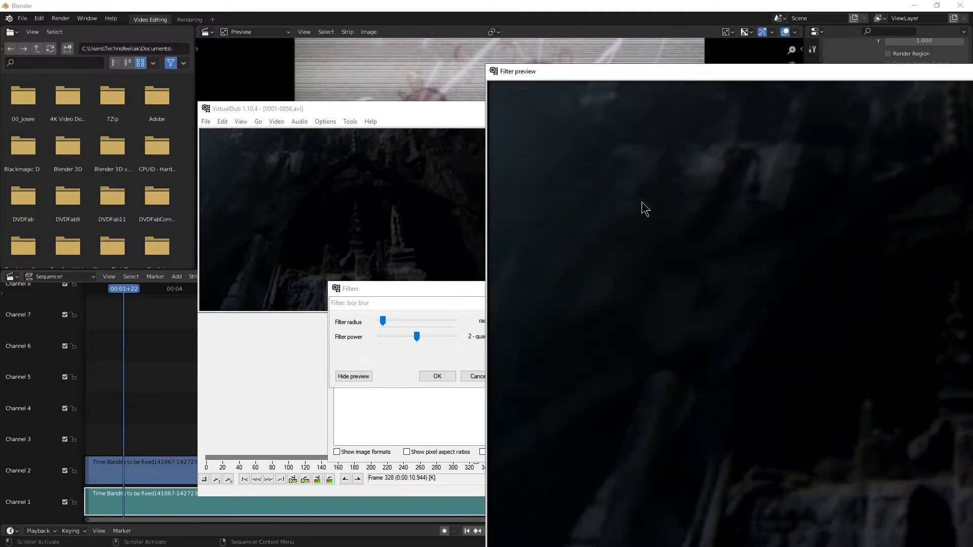
{"action": "right_click", "coordinate": [642, 206]}
{"action": "left_click", "coordinate": [669, 257]}
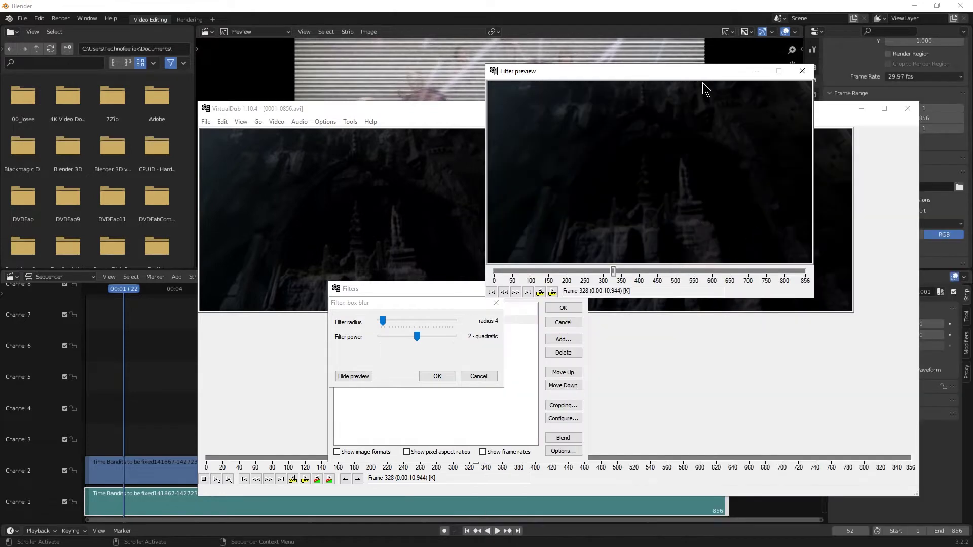
{"action": "left_click_drag", "start_coordinate": [702, 82], "coordinate": [707, 115]}
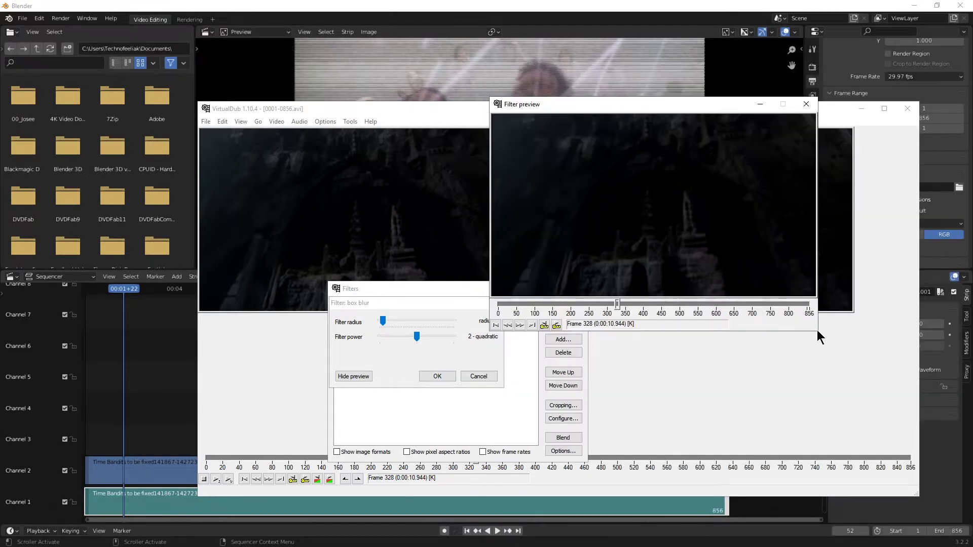
{"action": "left_click_drag", "start_coordinate": [817, 334], "coordinate": [911, 447]}
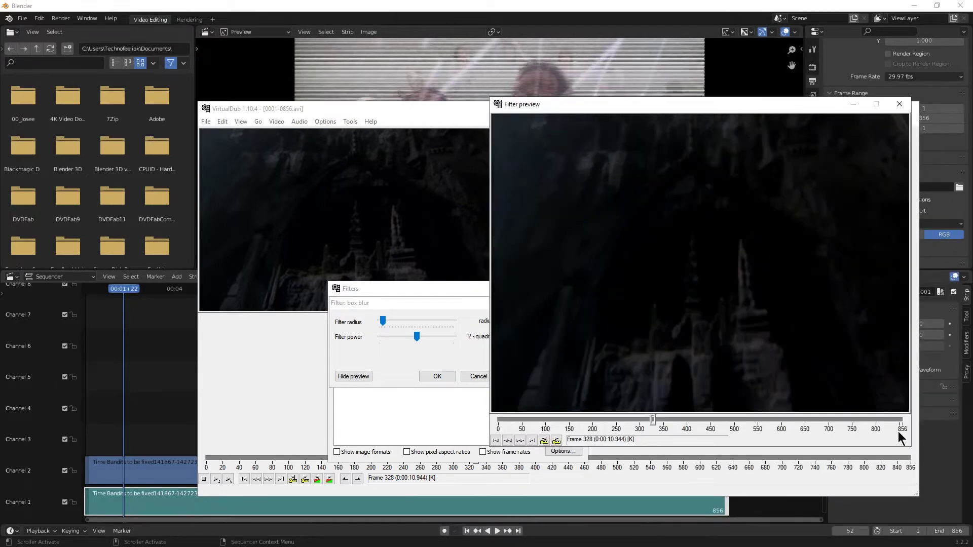
{"action": "left_click_drag", "start_coordinate": [915, 343], "coordinate": [969, 344]}
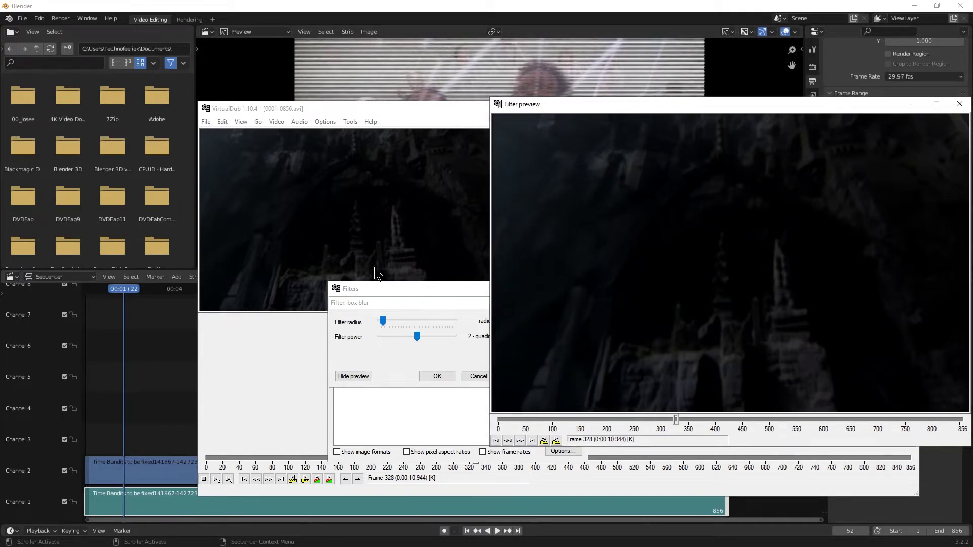
Lower the box blur to radius 1 with 1 - box power and close the preview
{"action": "left_click", "coordinate": [383, 323]}
{"action": "mouse_move", "coordinate": [384, 323]}
{"action": "left_mouse_down"}
{"action": "mouse_move", "coordinate": [394, 323]}
{"action": "mouse_move", "coordinate": [372, 325]}
{"action": "mouse_move", "coordinate": [374, 340]}
{"action": "left_mouse_up"}
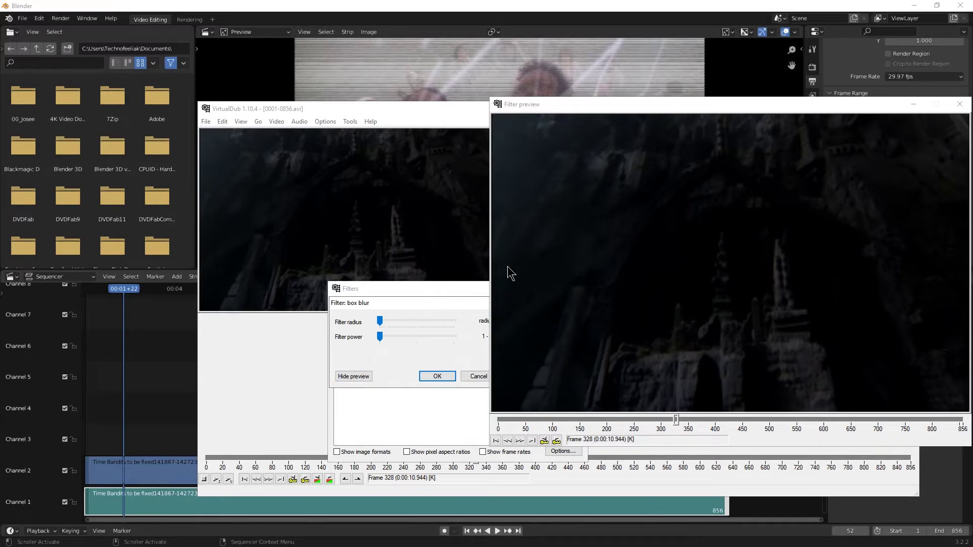
{"action": "left_click", "coordinate": [959, 103]}
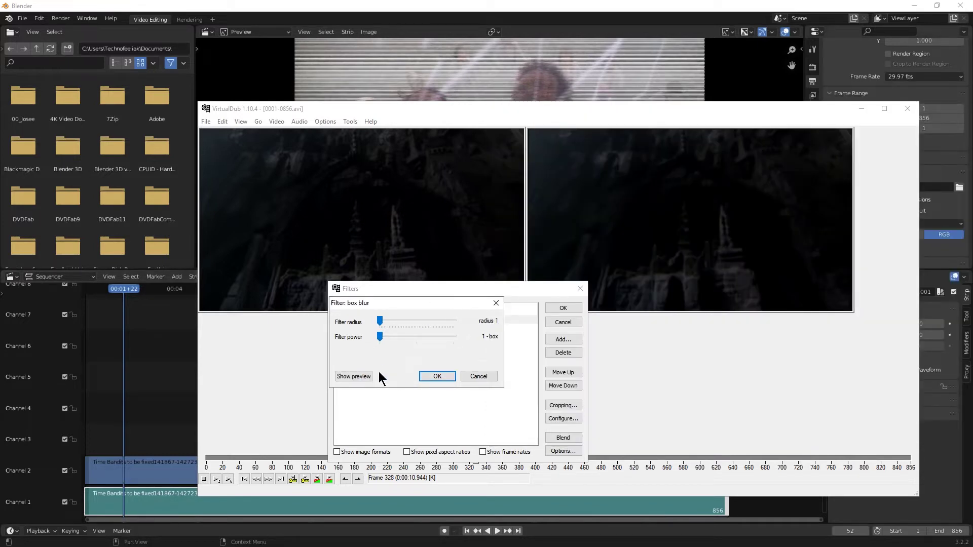
Reopen the filter preview at 50% zoom and jump to an early interlaced frame
{"action": "left_click", "coordinate": [355, 377]}
{"action": "left_click_drag", "start_coordinate": [757, 304], "coordinate": [656, 97]}
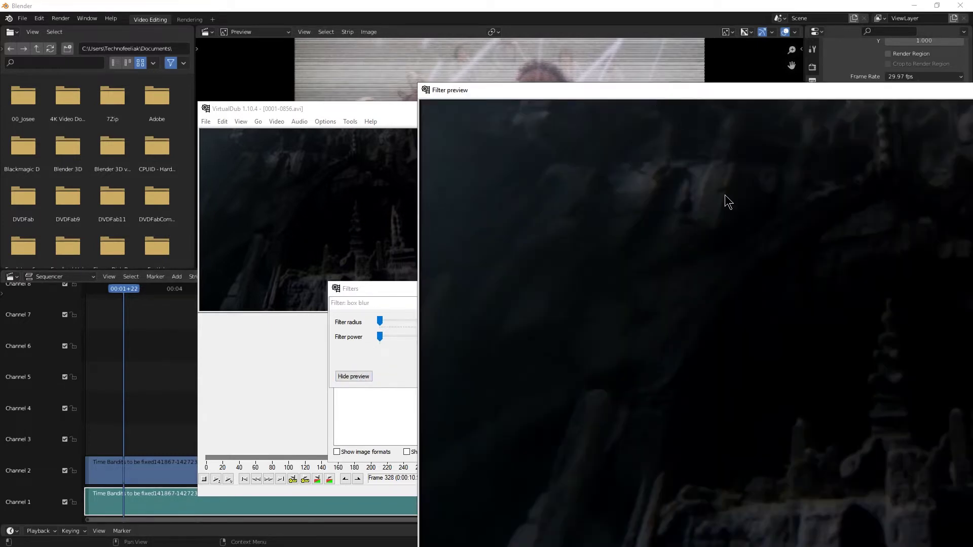
{"action": "right_click", "coordinate": [725, 195]}
{"action": "left_click", "coordinate": [756, 253]}
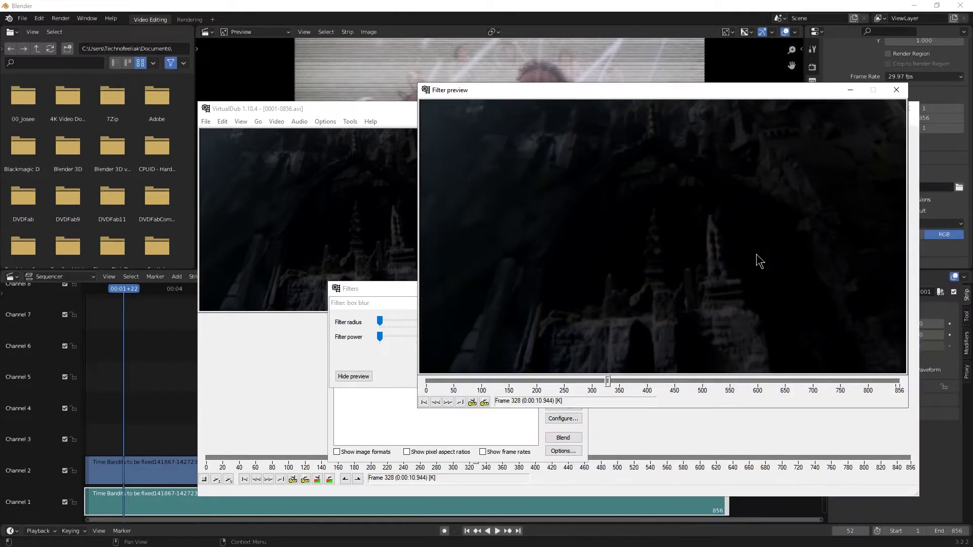
{"action": "left_click_drag", "start_coordinate": [720, 94], "coordinate": [773, 84]}
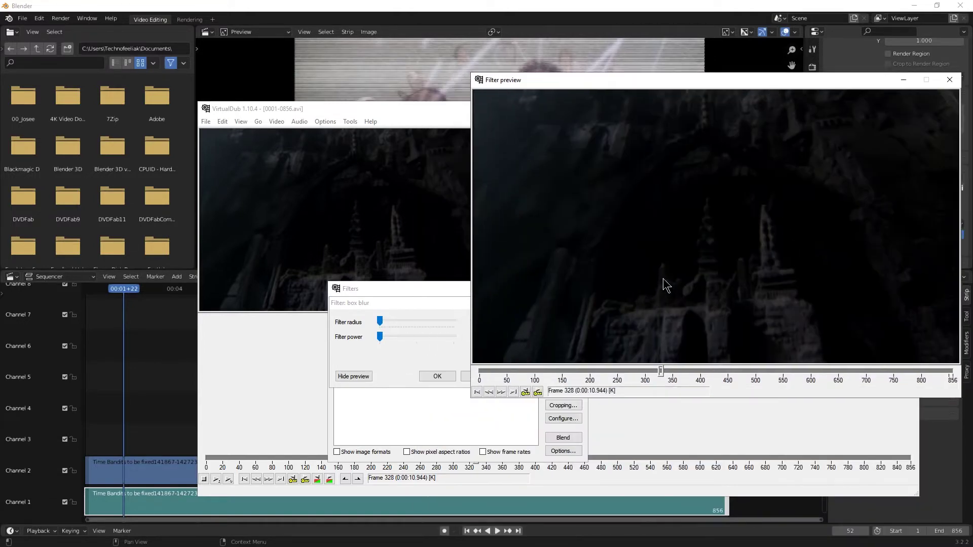
{"action": "left_click_drag", "start_coordinate": [659, 367], "coordinate": [509, 370]}
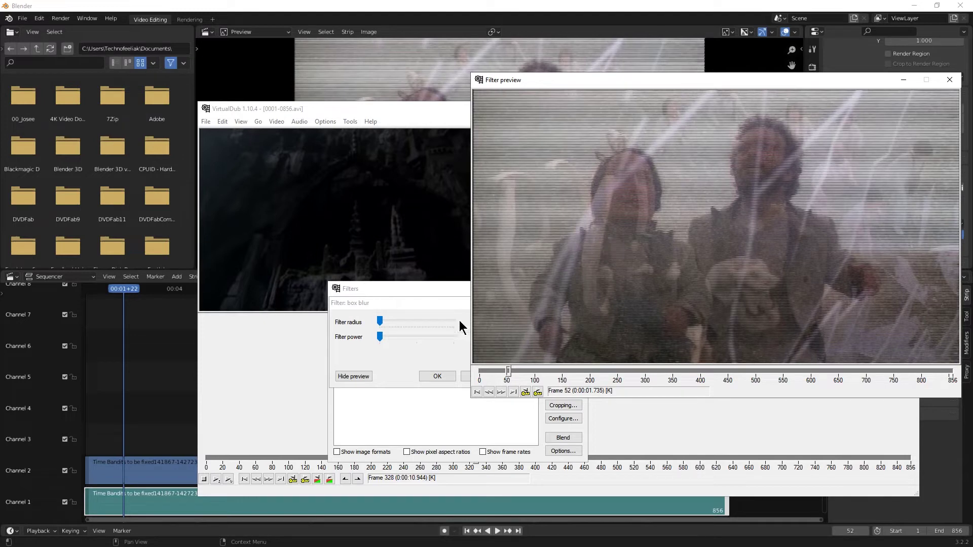
Try a larger box blur radius and reopen the preview
{"action": "left_click", "coordinate": [381, 324]}
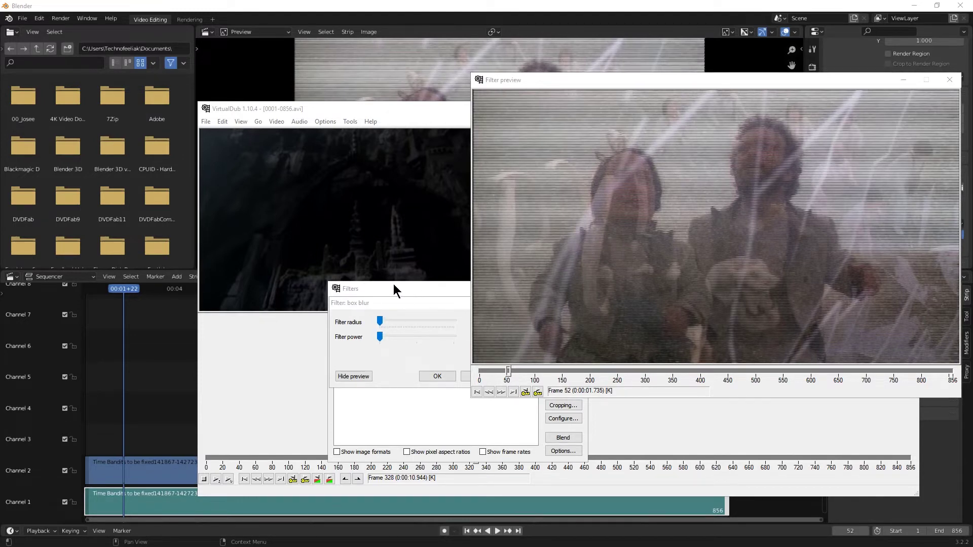
{"action": "left_click", "coordinate": [949, 80]}
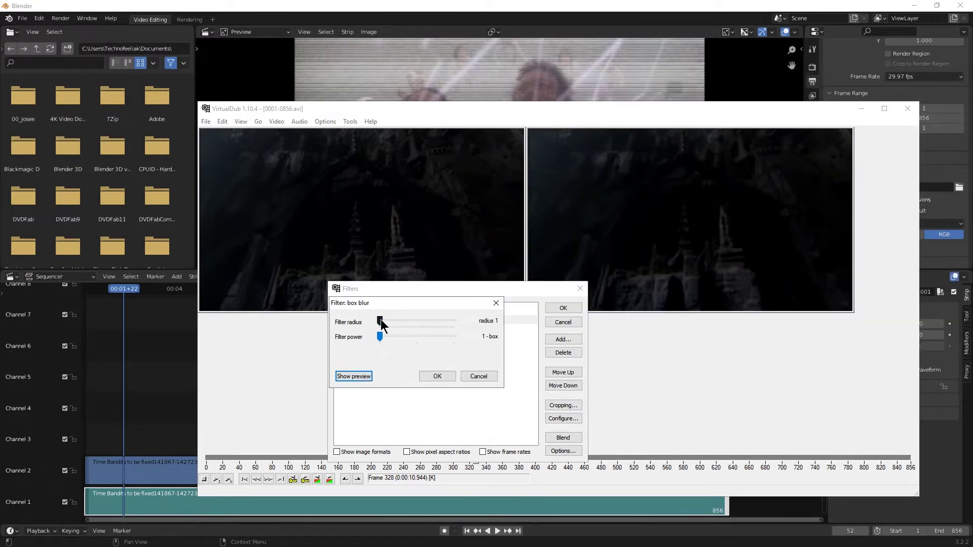
{"action": "left_click_drag", "start_coordinate": [381, 324], "coordinate": [349, 326]}
{"action": "left_click", "coordinate": [354, 376]}
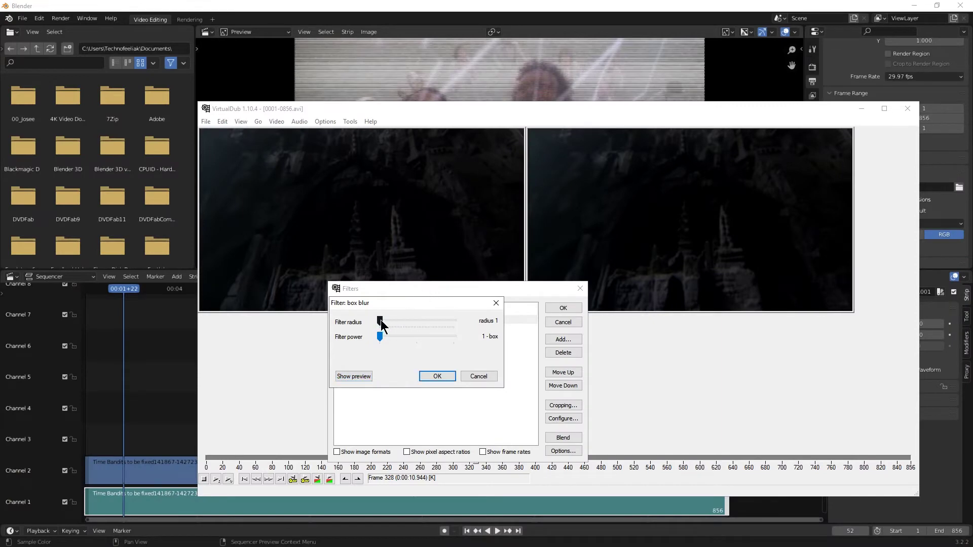
Preview the box blur at radius 3 with 2 - quadratic power
{"action": "left_click_drag", "start_coordinate": [380, 321], "coordinate": [382, 326]}
{"action": "left_click", "coordinate": [385, 339]}
{"action": "left_click", "coordinate": [360, 374]}
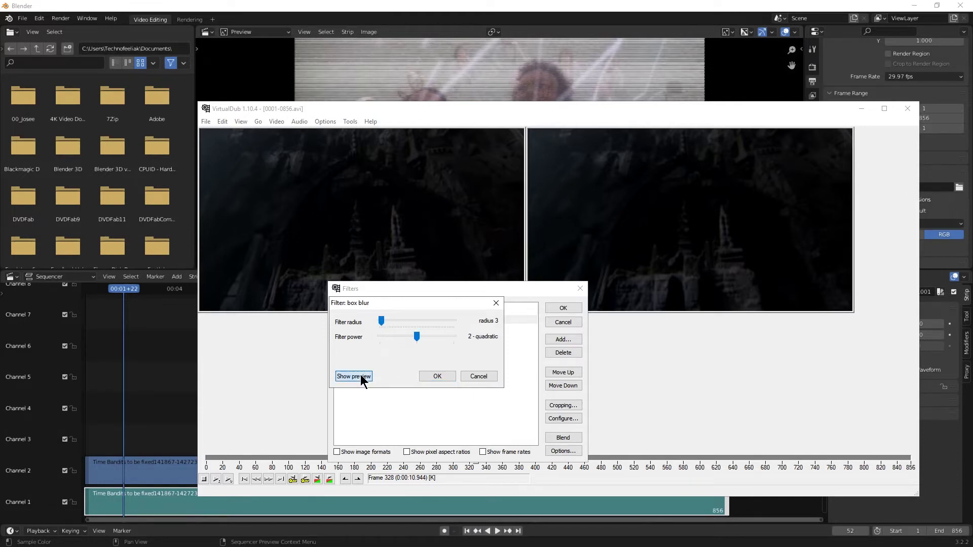
{"action": "left_click_drag", "start_coordinate": [741, 306], "coordinate": [724, 62]}
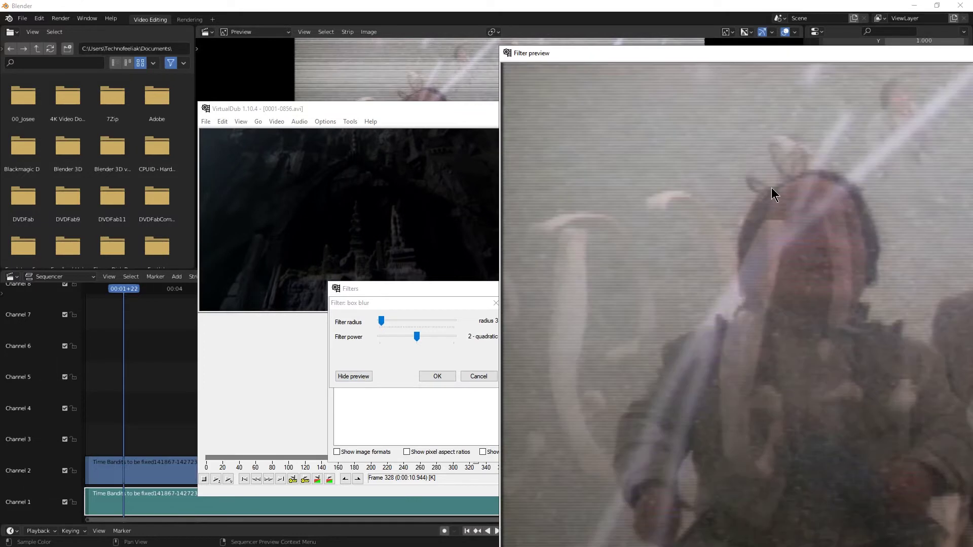
{"action": "left_click", "coordinate": [353, 376]}
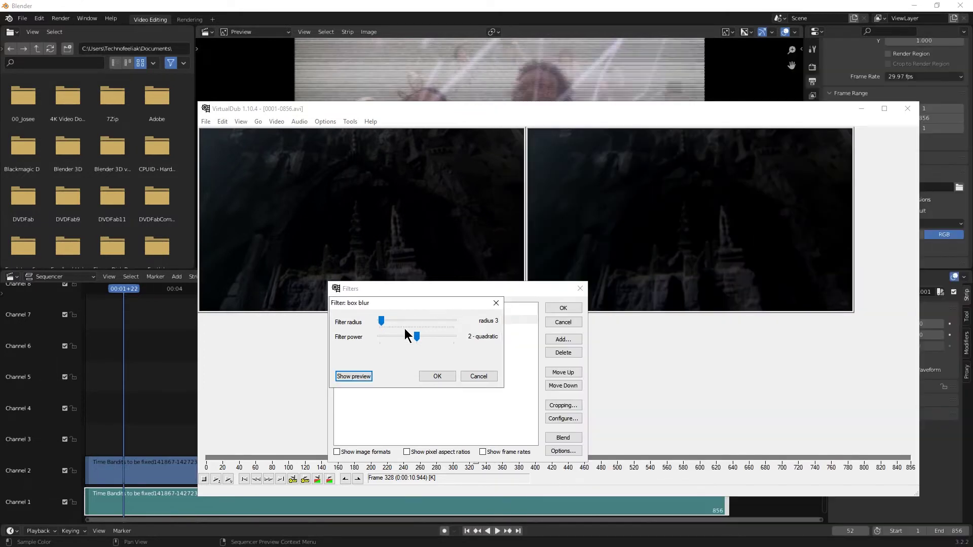
Preview the blur at radius 4 and then at radius 5
{"action": "left_click_drag", "start_coordinate": [381, 321], "coordinate": [382, 322]}
{"action": "left_click", "coordinate": [354, 376]}
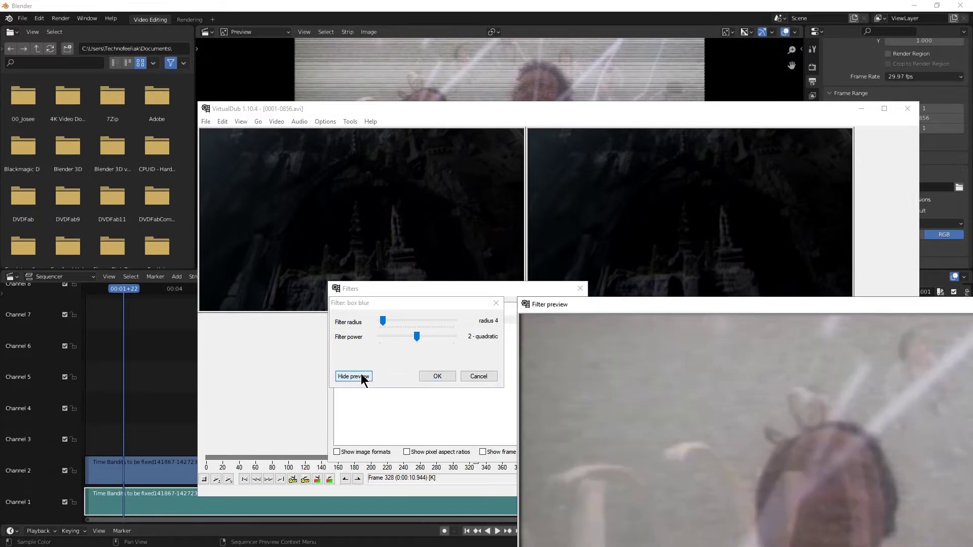
{"action": "left_click_drag", "start_coordinate": [743, 310], "coordinate": [709, 76]}
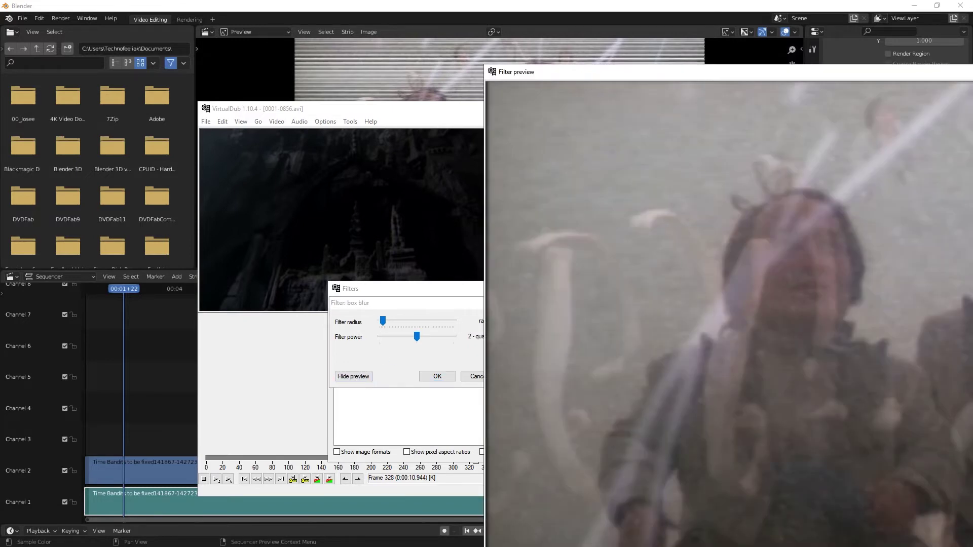
{"action": "left_click_drag", "start_coordinate": [822, 78], "coordinate": [709, 44]}
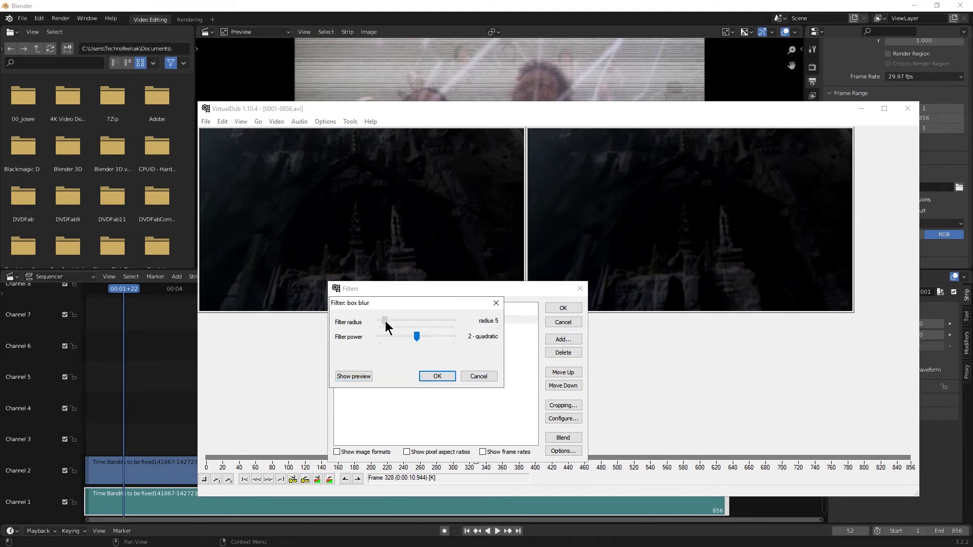
{"action": "left_click", "coordinate": [366, 377]}
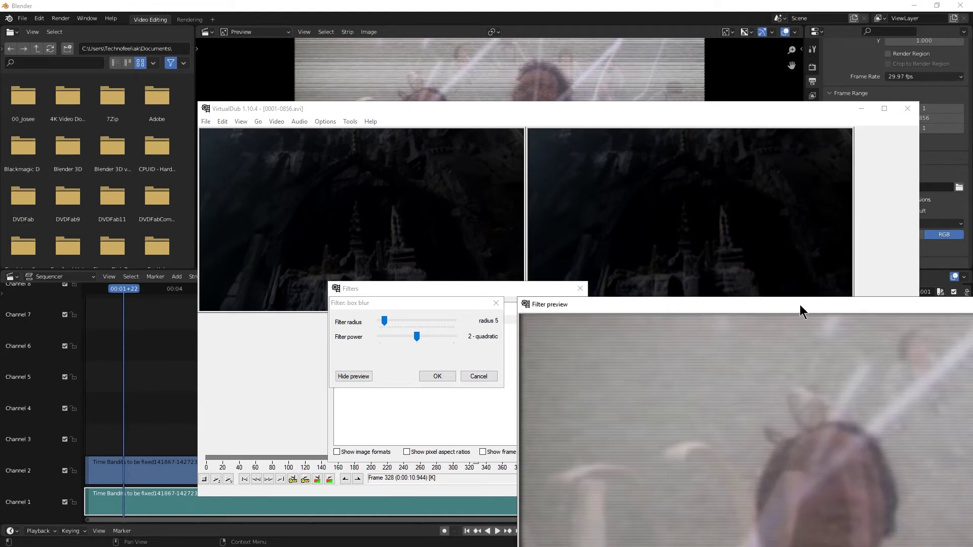
{"action": "left_click_drag", "start_coordinate": [793, 306], "coordinate": [578, 238]}
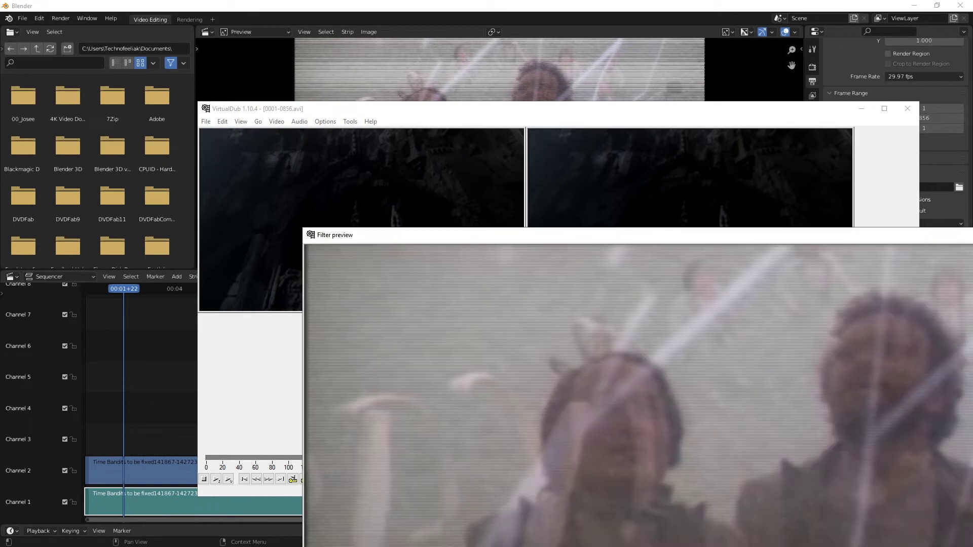
{"action": "key", "text": "alt+F4"}
Compare radius 3 in the preview, then raise the blur radius back to 5
{"action": "left_click", "coordinate": [383, 323]}
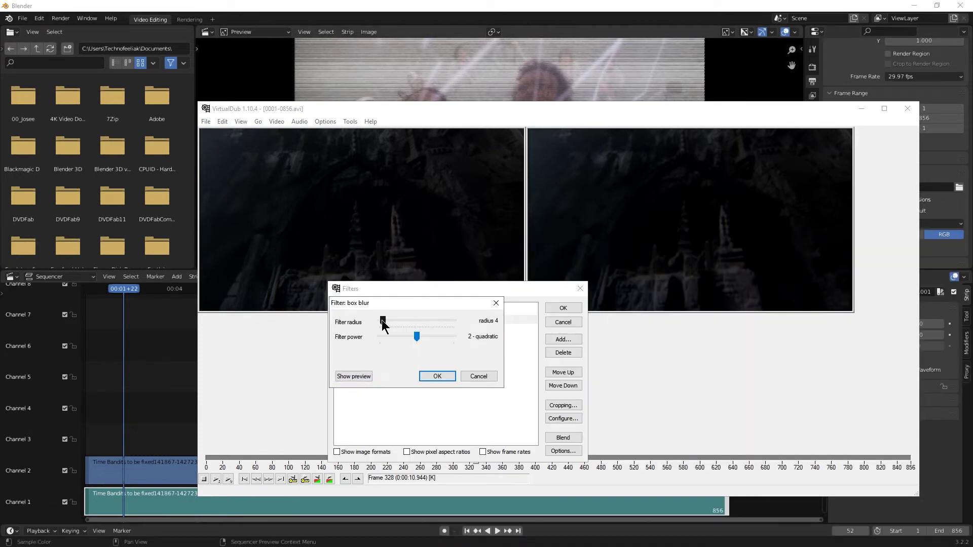
{"action": "left_click_drag", "start_coordinate": [383, 323], "coordinate": [381, 324]}
{"action": "left_click", "coordinate": [368, 377]}
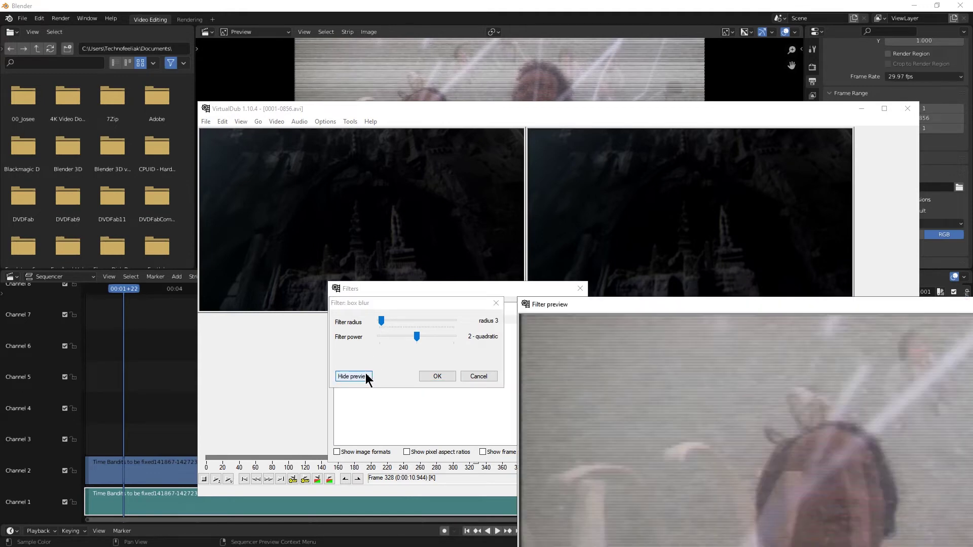
{"action": "left_click", "coordinate": [353, 375]}
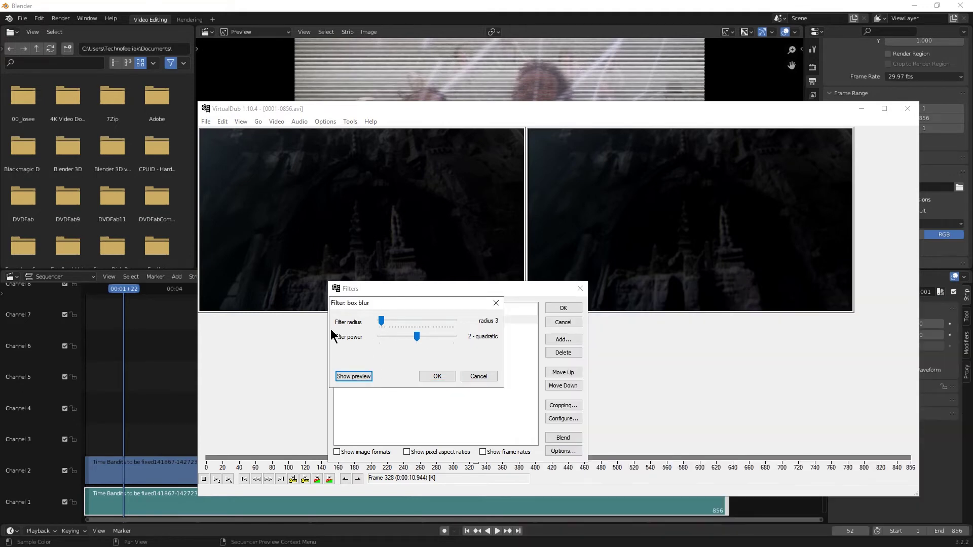
{"action": "left_click_drag", "start_coordinate": [381, 323], "coordinate": [382, 325]}
Set box blur power to 3 - cubic at radius 5, preview it, and confirm
{"action": "left_click_drag", "start_coordinate": [418, 341], "coordinate": [442, 339]}
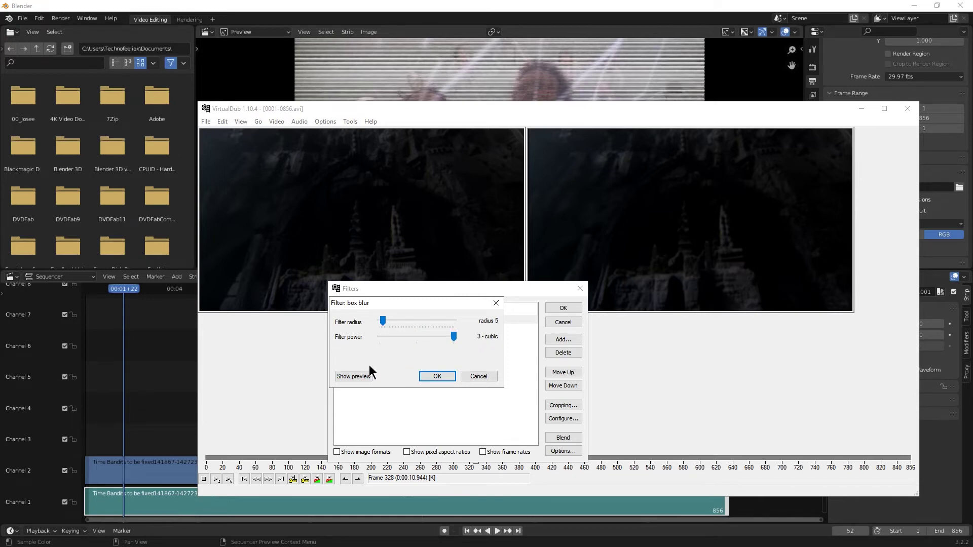
{"action": "left_click", "coordinate": [353, 376]}
{"action": "left_click_drag", "start_coordinate": [753, 311], "coordinate": [630, 97]}
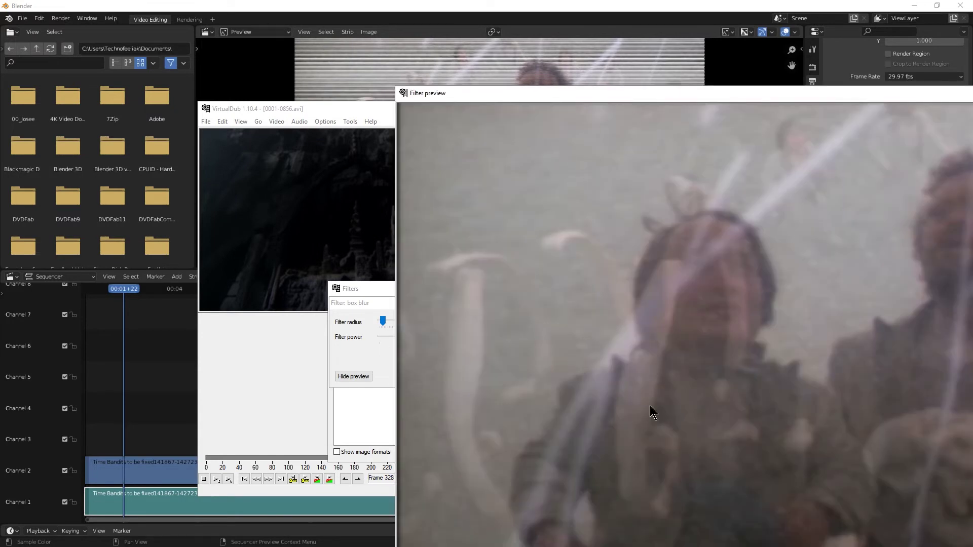
{"action": "key", "text": "Escape"}
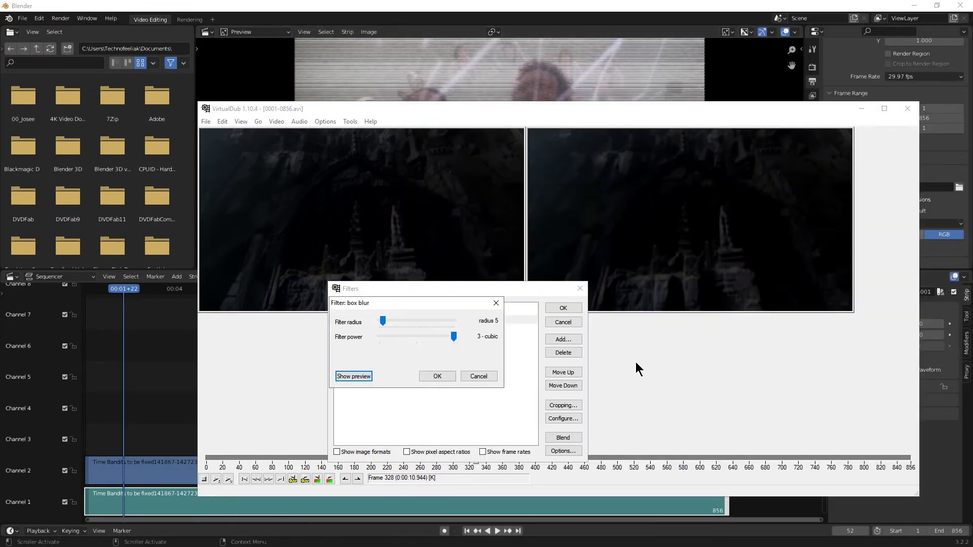
{"action": "left_click", "coordinate": [444, 378]}
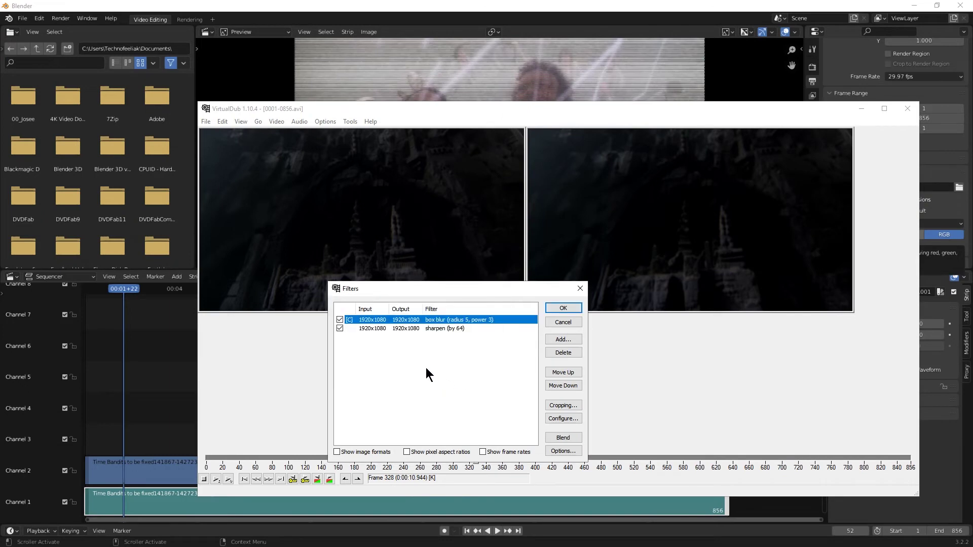
Select the sharpen (by 64) filter and accept the blur-then-sharpen filter chain
{"action": "left_click", "coordinate": [426, 328]}
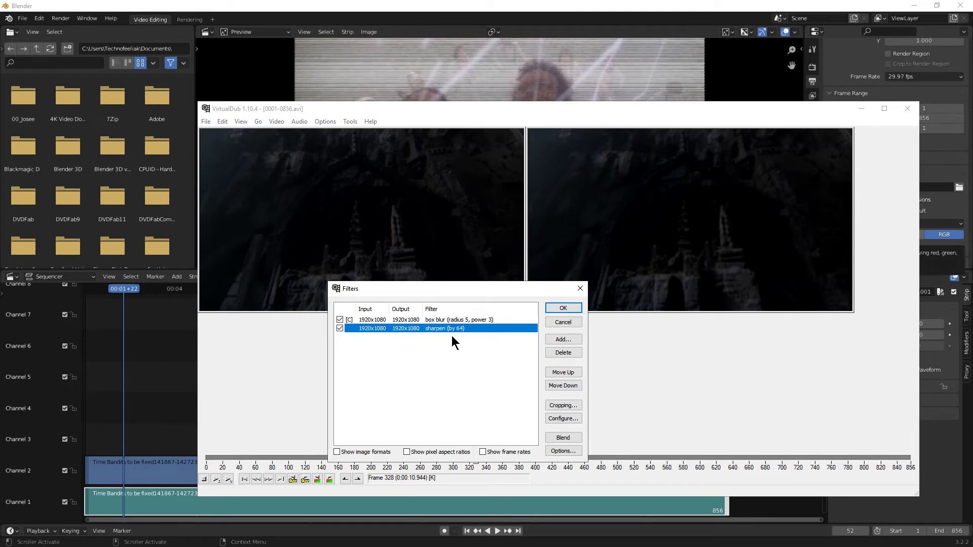
{"action": "left_click", "coordinate": [563, 309]}
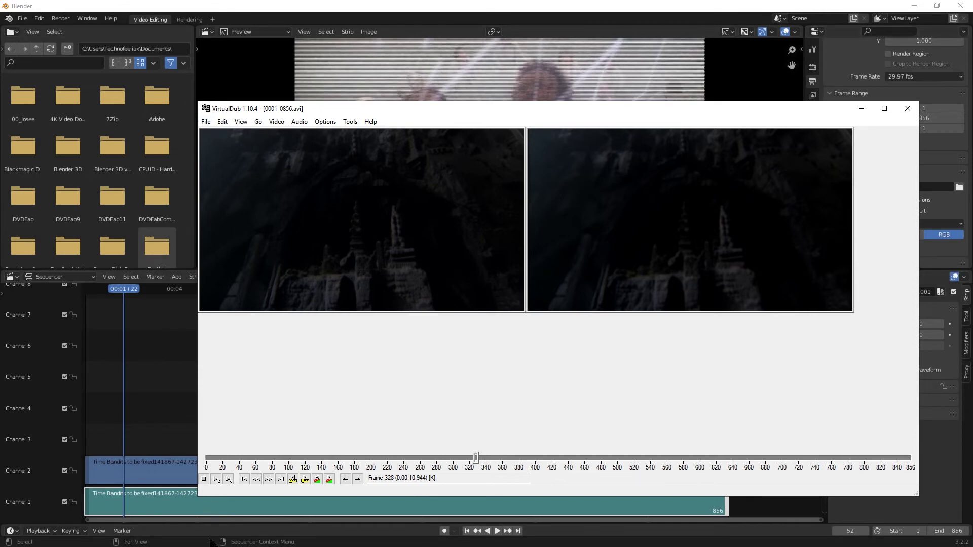
Switch from VirtualDub to the Topaz Video Enhance AI window with Alt+Tab
{"action": "key", "text": "super"}
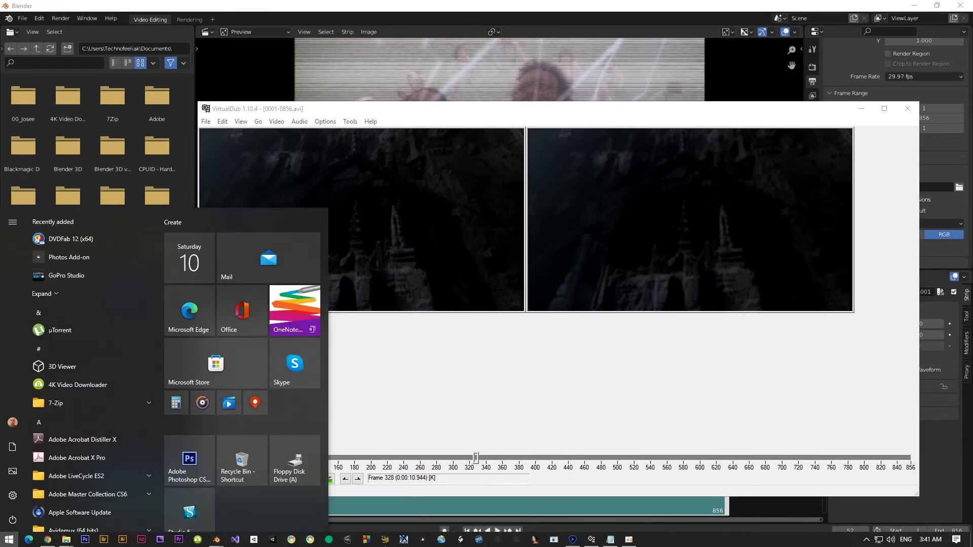
{"action": "mouse_move", "coordinate": [591, 540]}
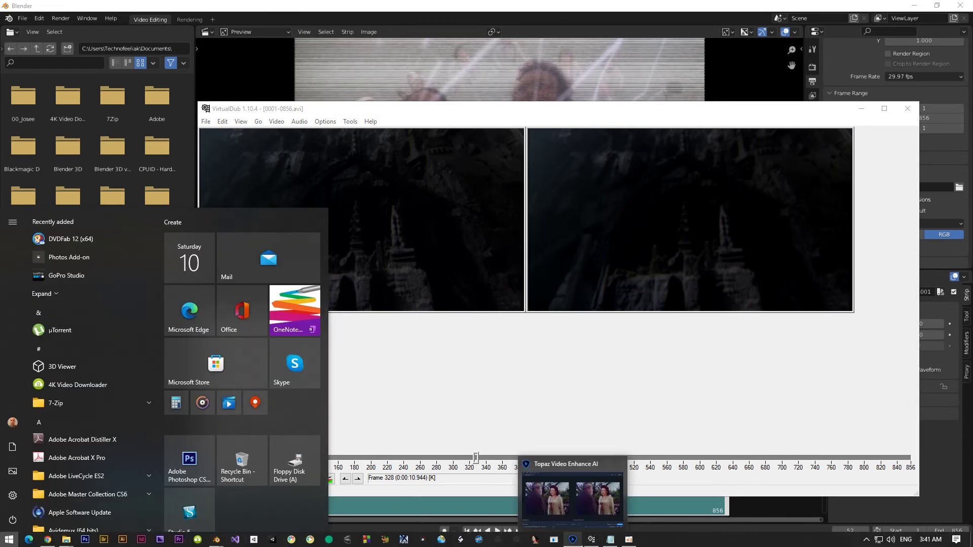
{"action": "key", "text": "Escape"}
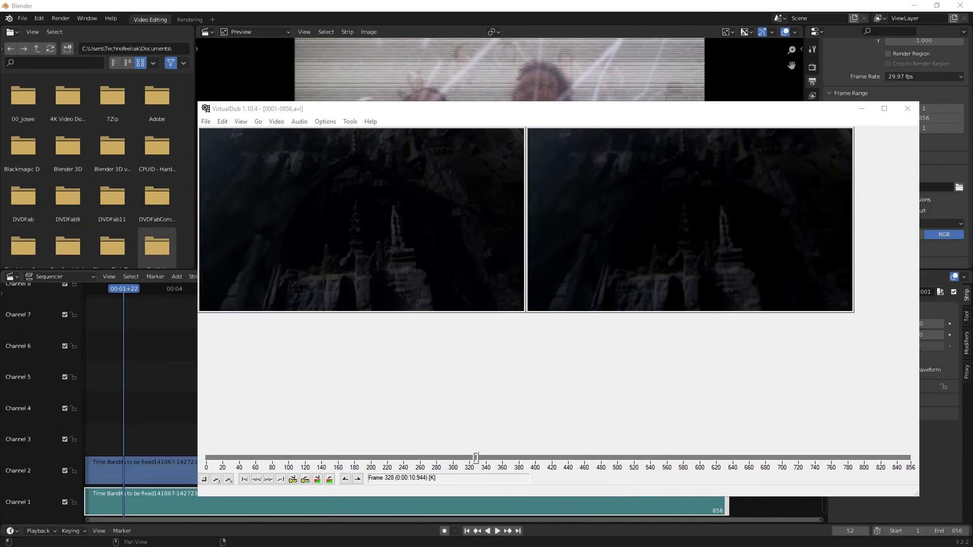
{"action": "key", "text": "alt+Tab"}
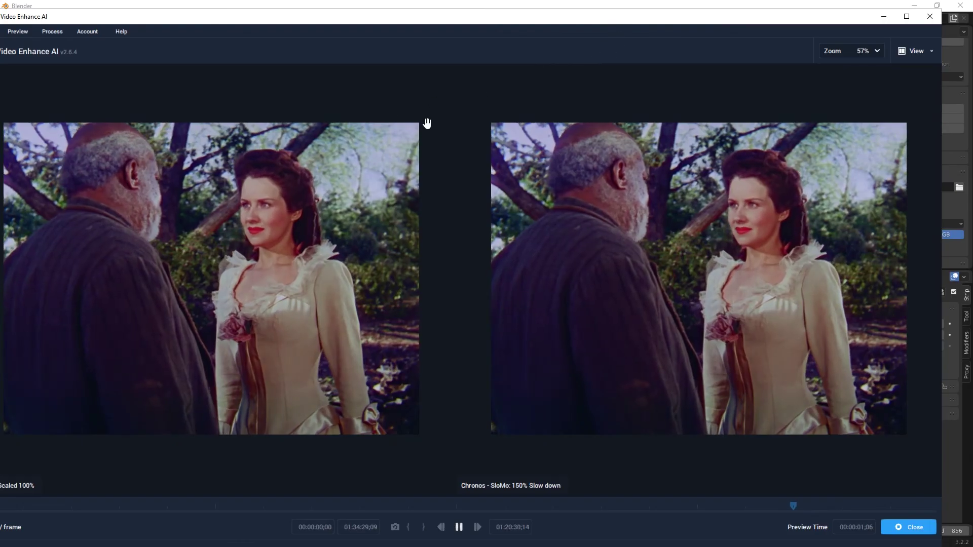
Maximize the Topaz window and close the before/after comparison preview
{"action": "double_click", "coordinate": [473, 11]}
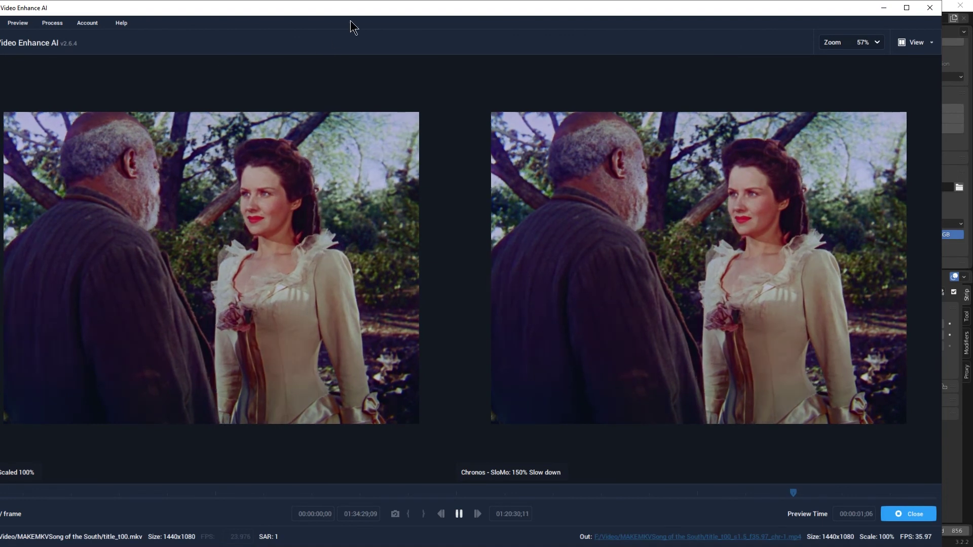
{"action": "left_click", "coordinate": [907, 8]}
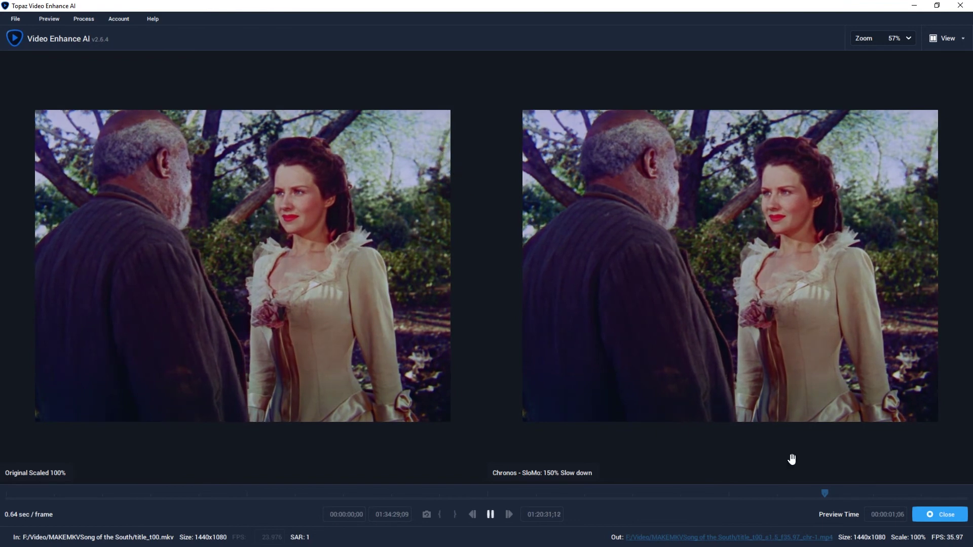
{"action": "left_click", "coordinate": [939, 514]}
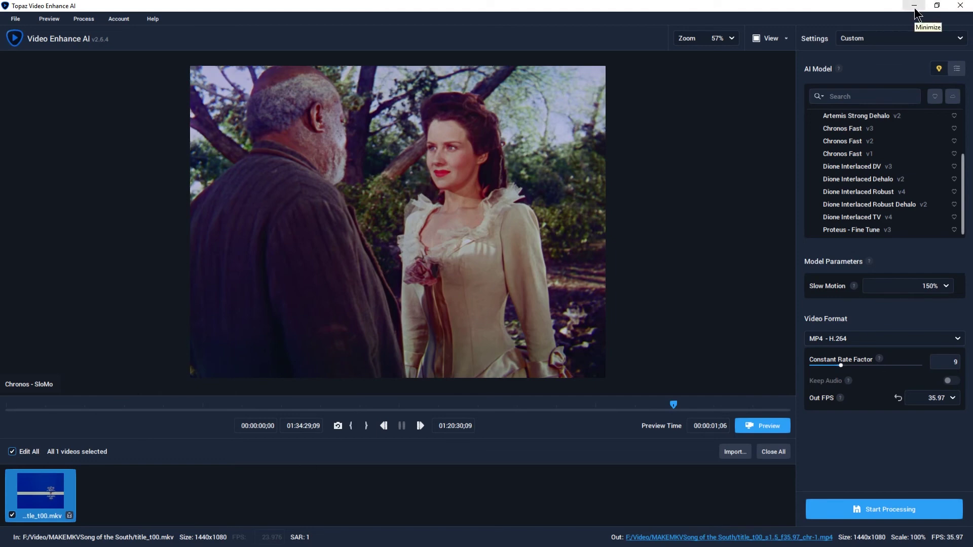
Scrub the timeline back from 01:20:30;09 to the animated farm-path scene at 00:20:45;10
{"action": "left_click", "coordinate": [675, 407]}
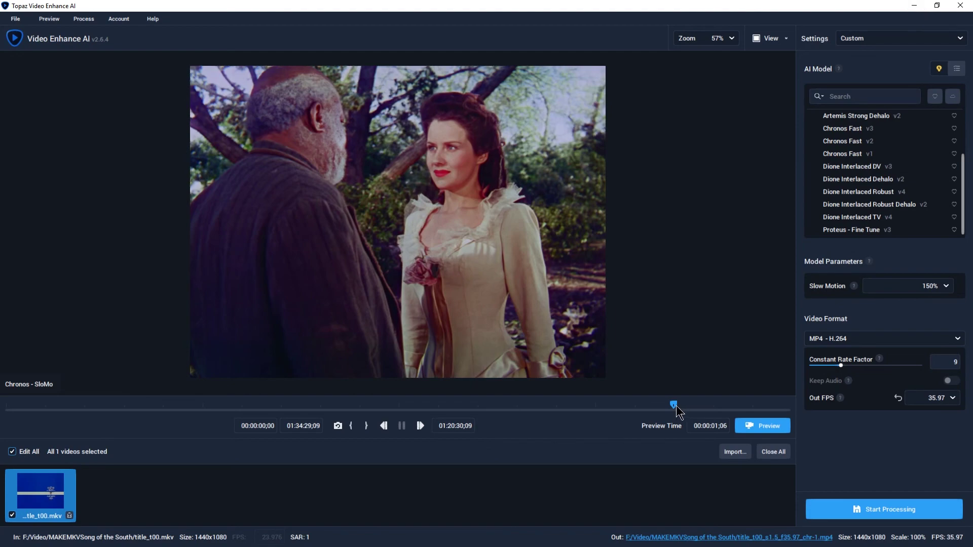
{"action": "left_click", "coordinate": [634, 407]}
{"action": "left_click", "coordinate": [495, 407]}
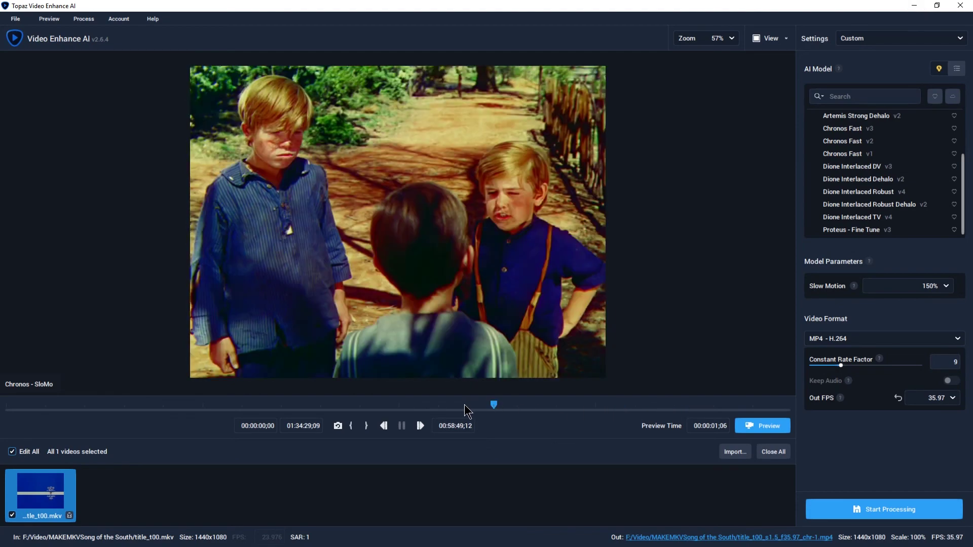
{"action": "left_click", "coordinate": [461, 406]}
{"action": "left_click", "coordinate": [427, 407]}
{"action": "left_click", "coordinate": [370, 406]}
{"action": "left_click", "coordinate": [357, 405]}
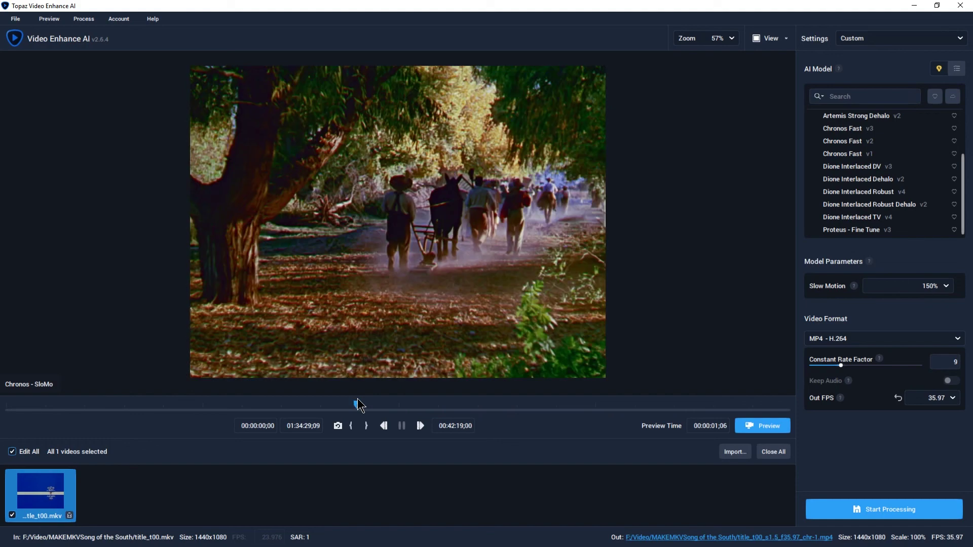
{"action": "left_click", "coordinate": [346, 405]}
{"action": "left_click", "coordinate": [334, 406]}
{"action": "left_click", "coordinate": [317, 405]}
{"action": "left_click", "coordinate": [304, 405]}
{"action": "left_click", "coordinate": [294, 405]}
{"action": "left_click", "coordinate": [284, 405]}
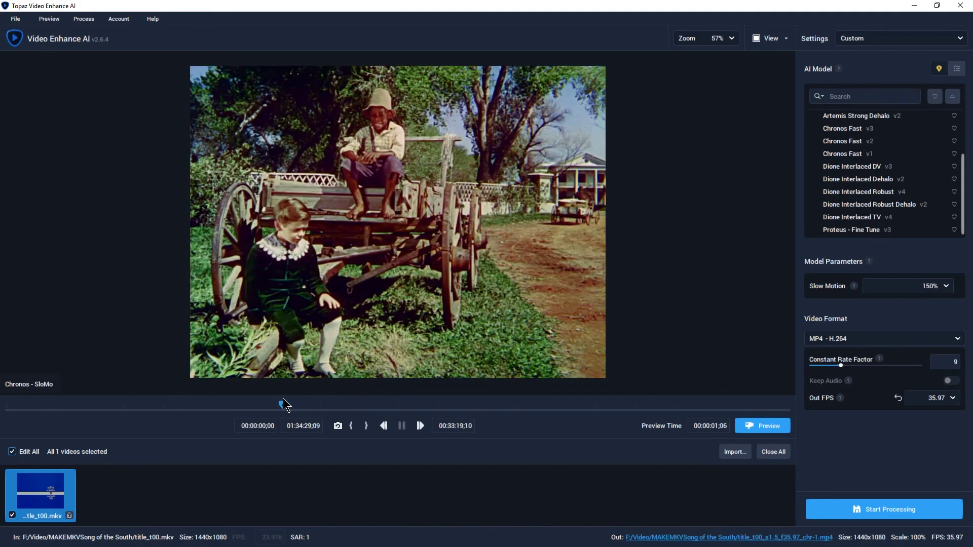
{"action": "left_click", "coordinate": [240, 405]}
{"action": "left_click", "coordinate": [178, 406]}
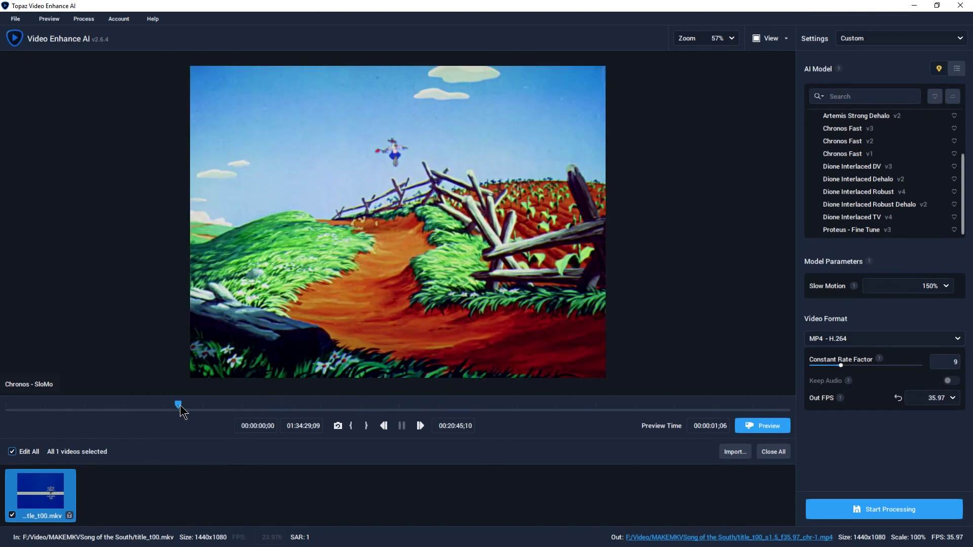